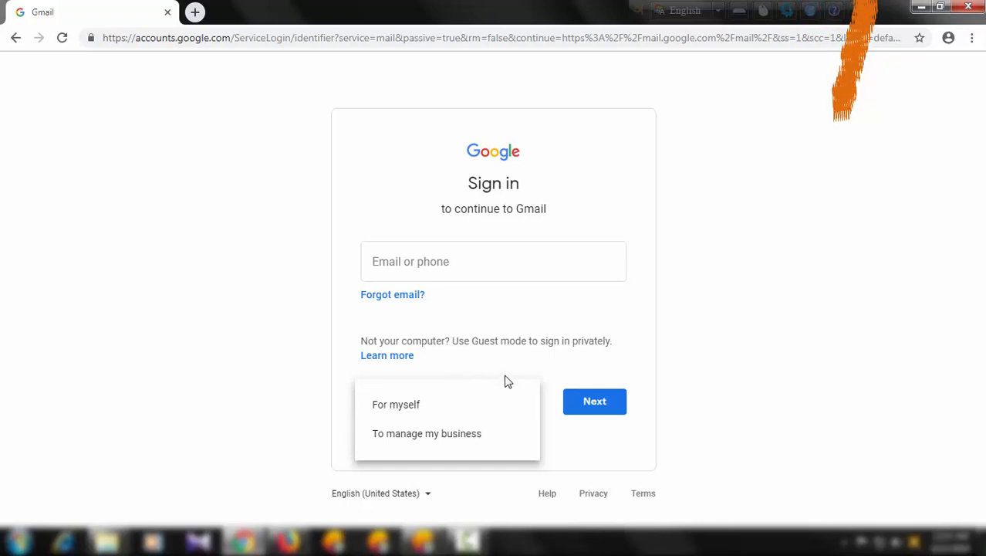
click(557, 368)
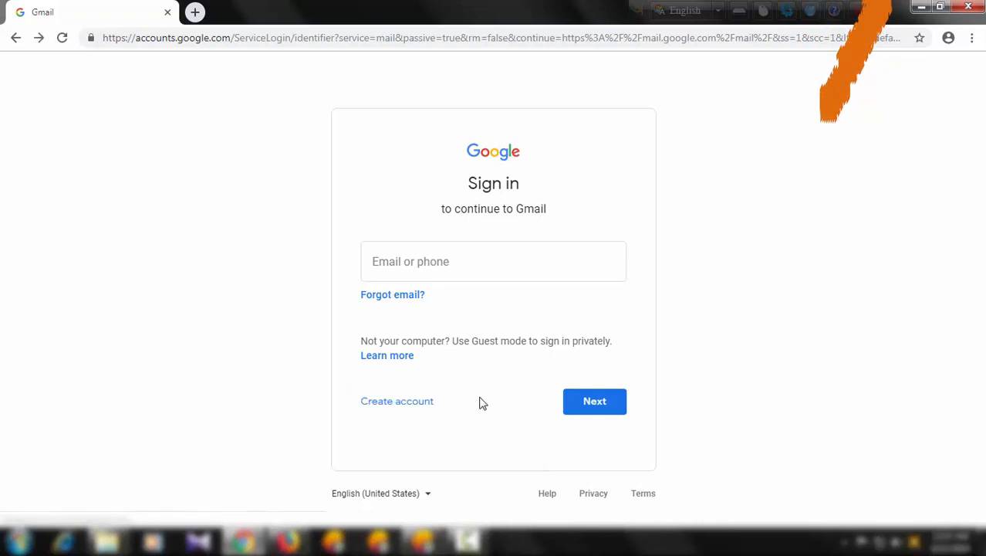
click(416, 404)
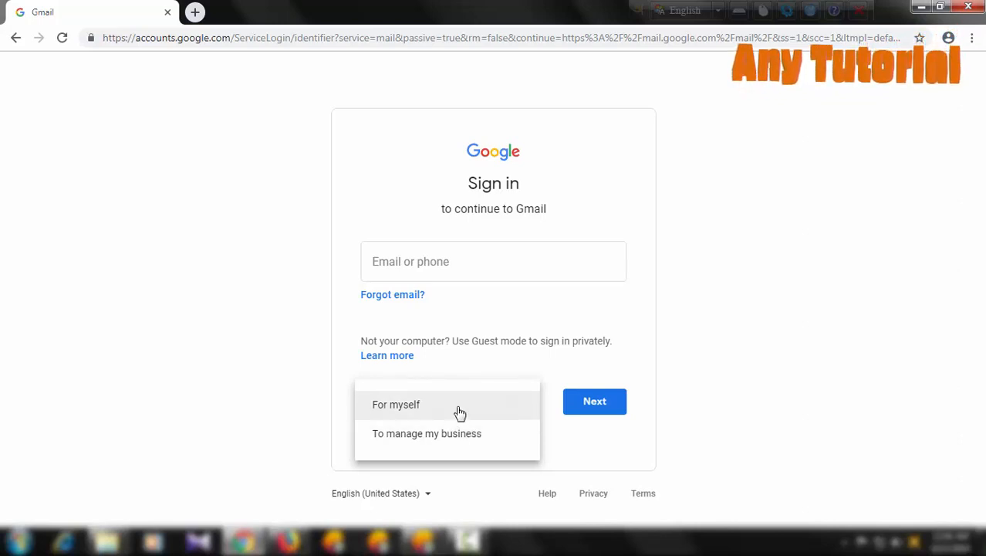
- Choose a personal account and submit the first and last name, username and password
click(411, 407)
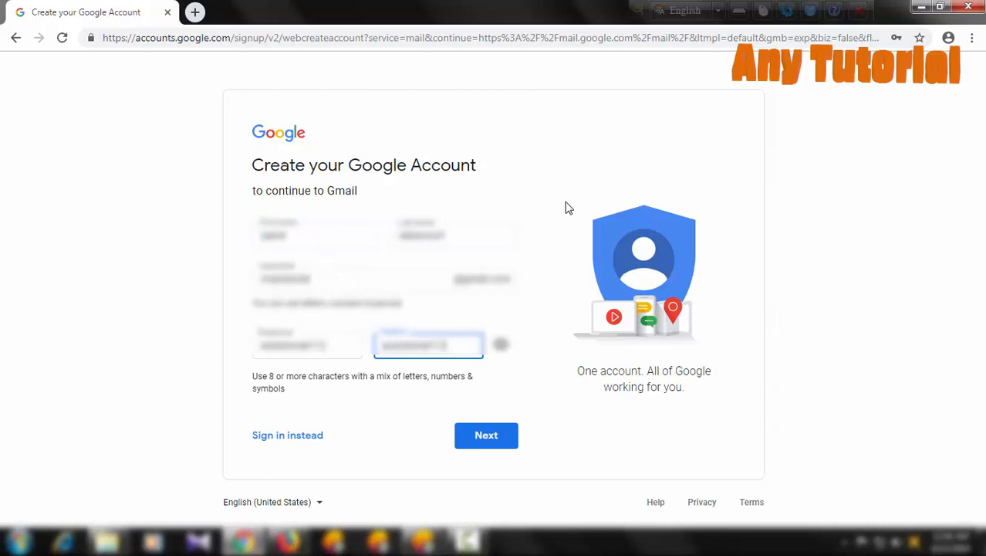
click(486, 435)
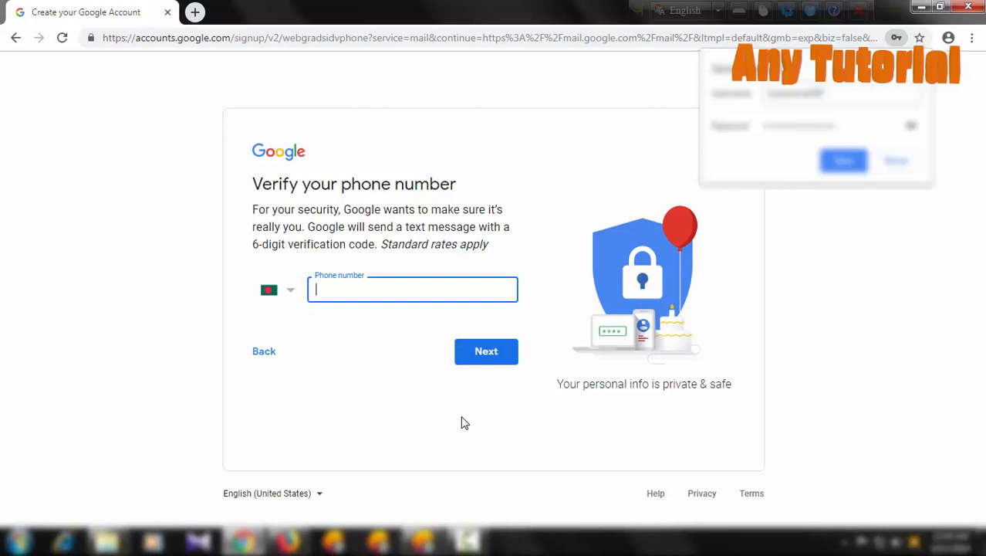
- Enter the account holder's phone number and request a verification code
text(01)
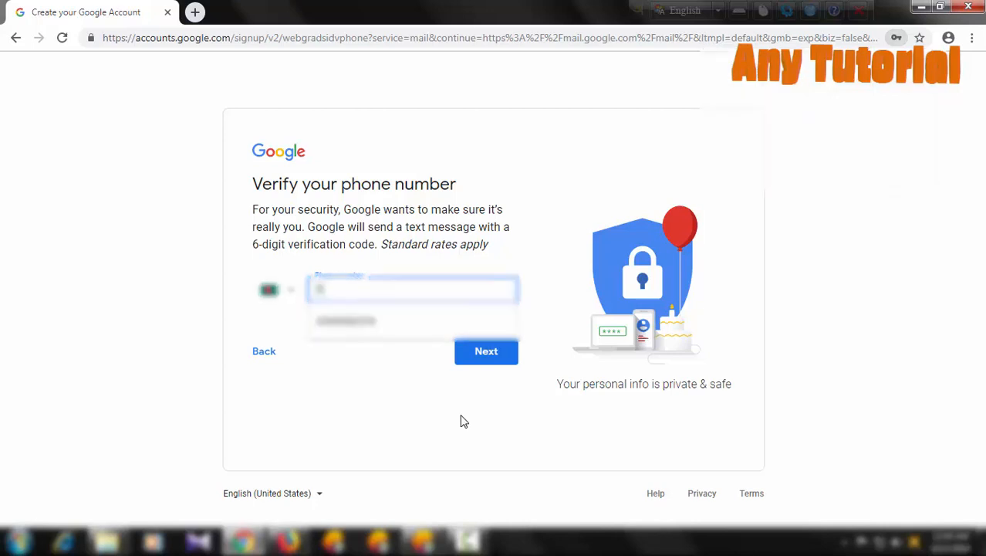
text(••••••)
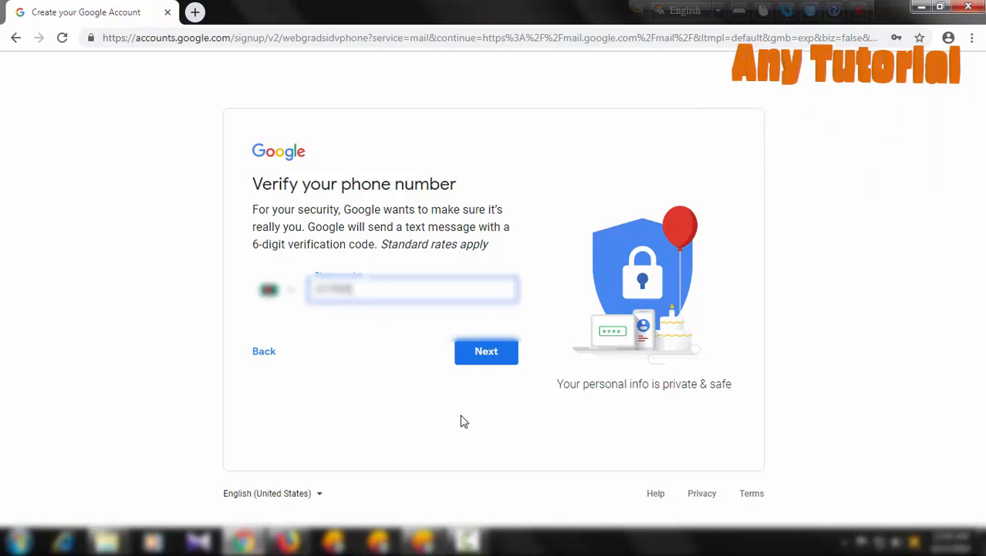
text(•••)
click(486, 356)
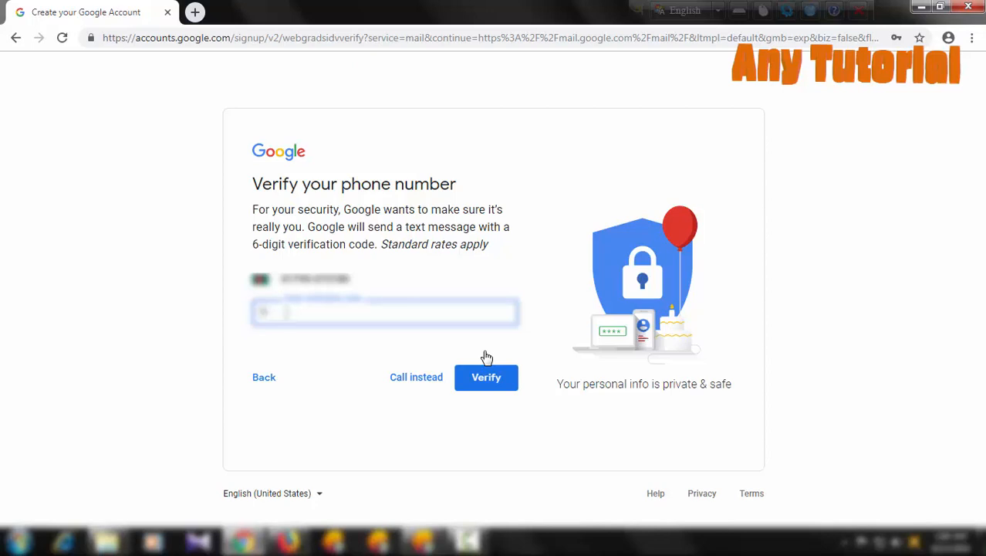
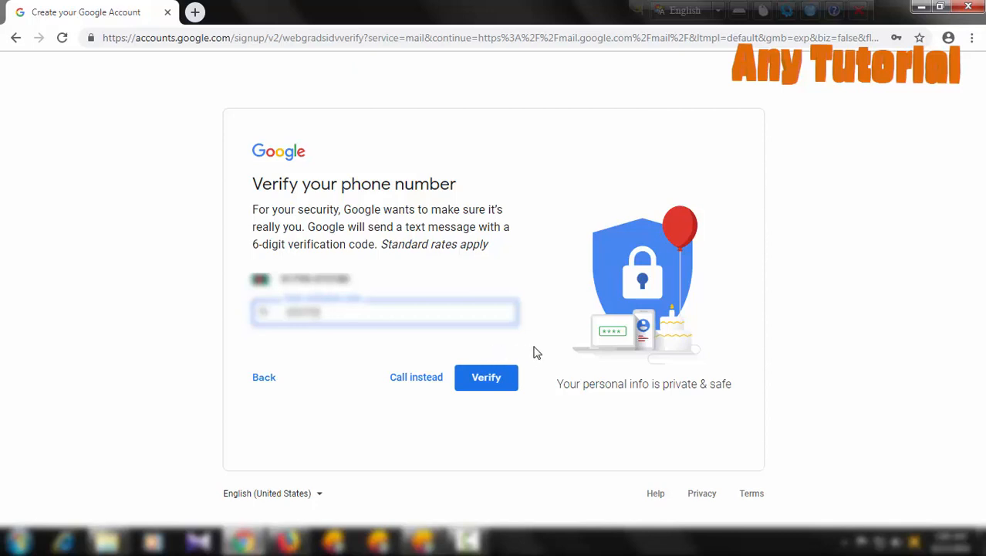
- Enter the 6-digit code from the SMS and verify the phone number
click(491, 381)
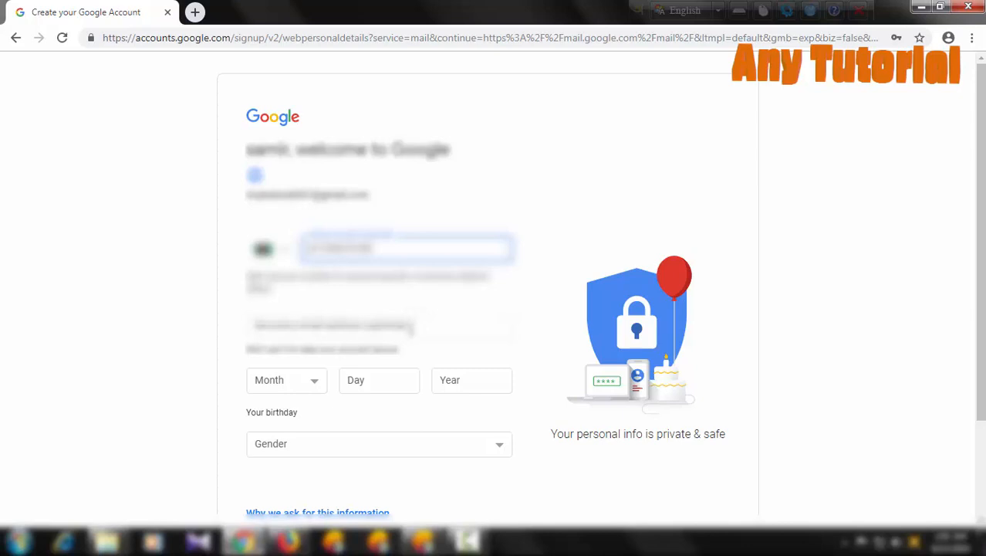
- Set the birthday to April 16, 1998
click(315, 381)
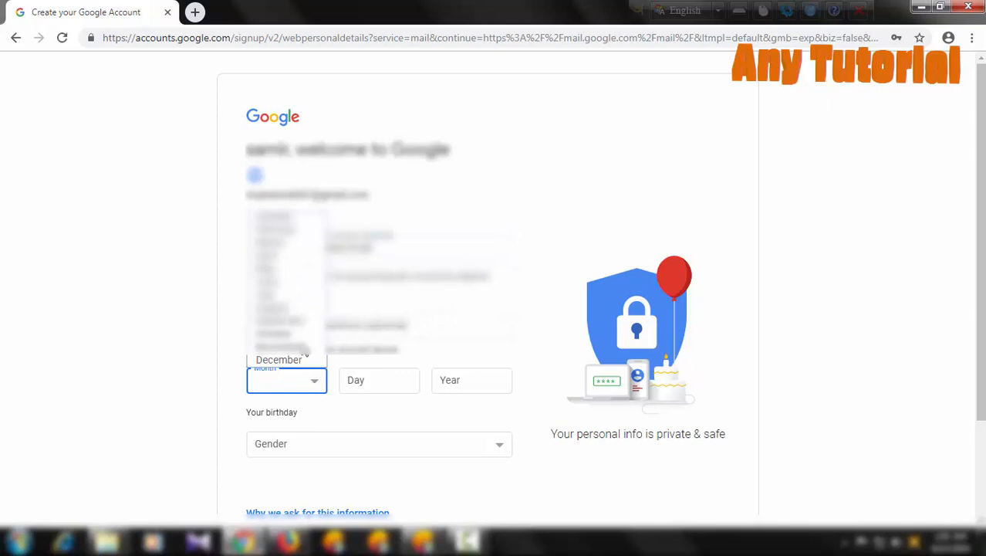
click(285, 256)
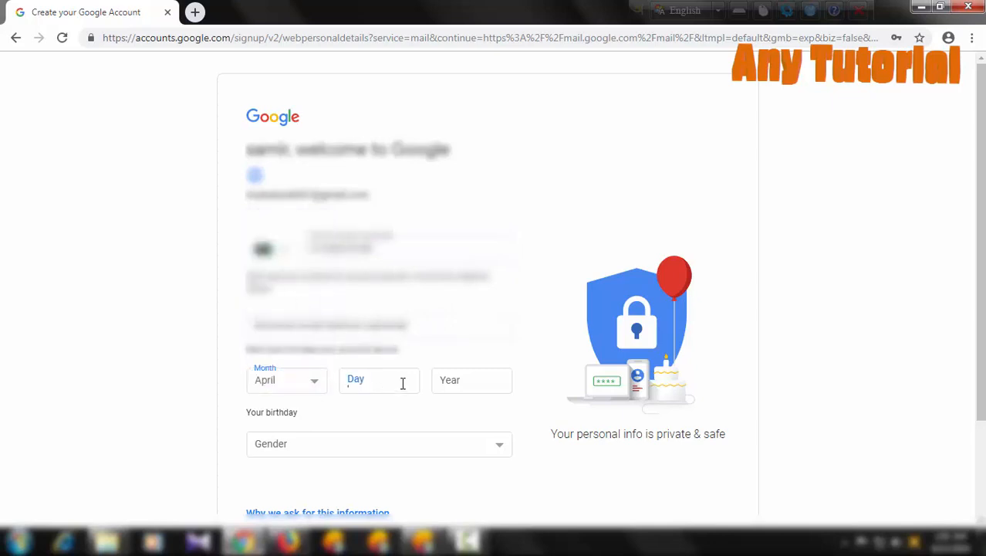
click(397, 381)
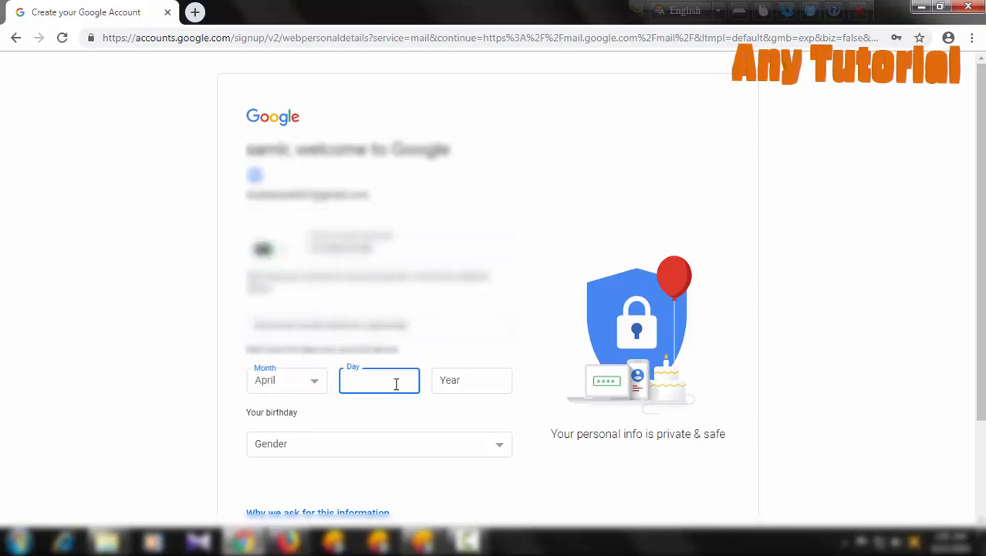
text(16)
click(468, 381)
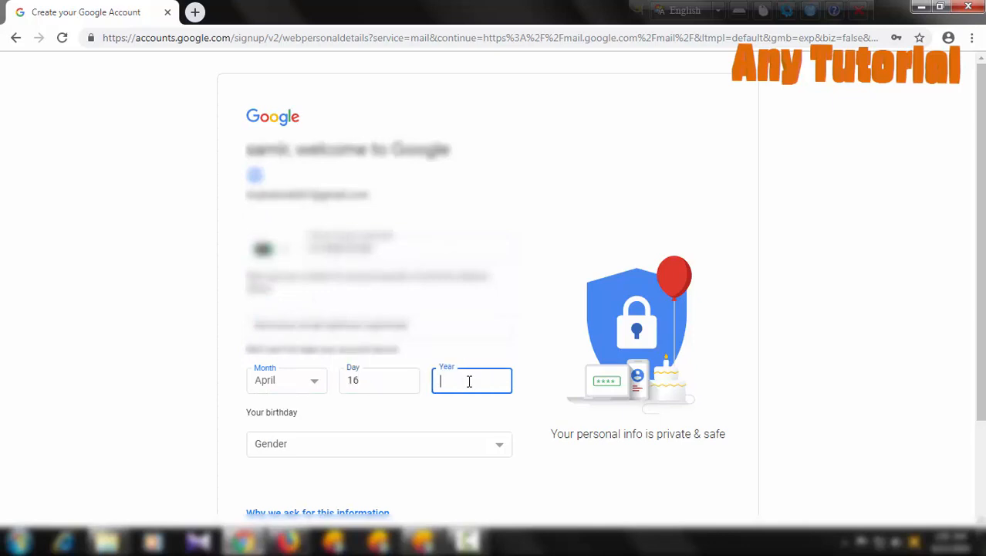
text(20)
key(BackSpace)
key(BackSpace)
text(1998)
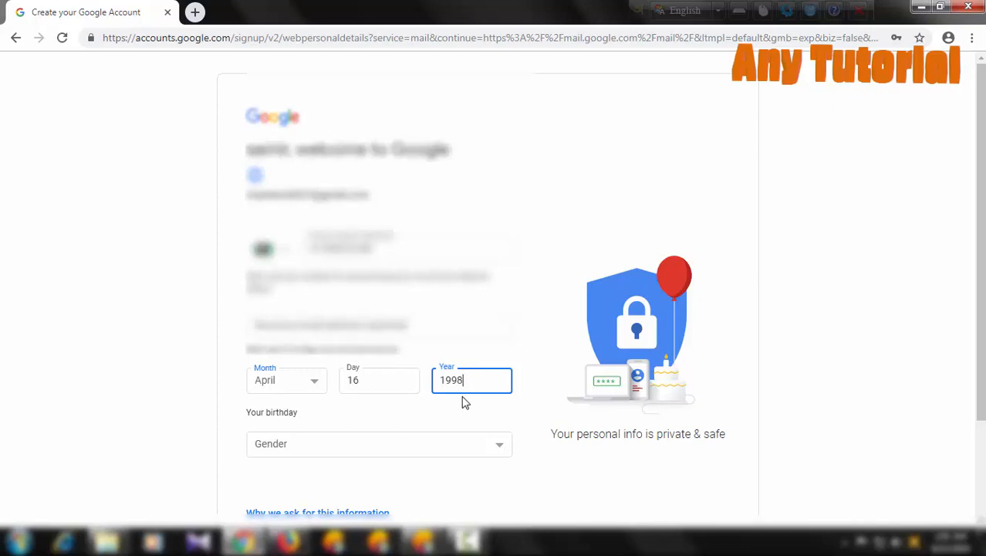
- Choose Male as the gender and submit the personal details
scroll(474, 453, down, 1)
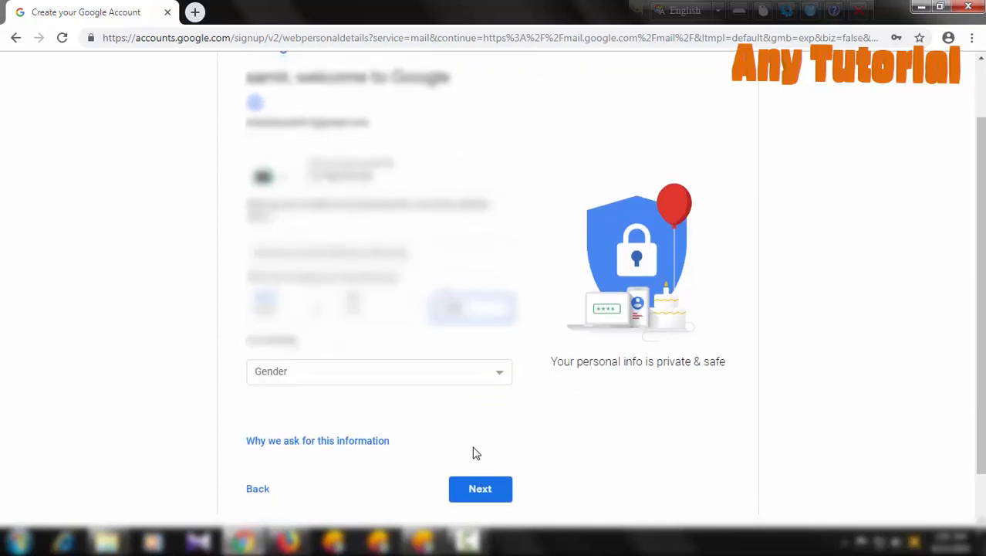
click(499, 377)
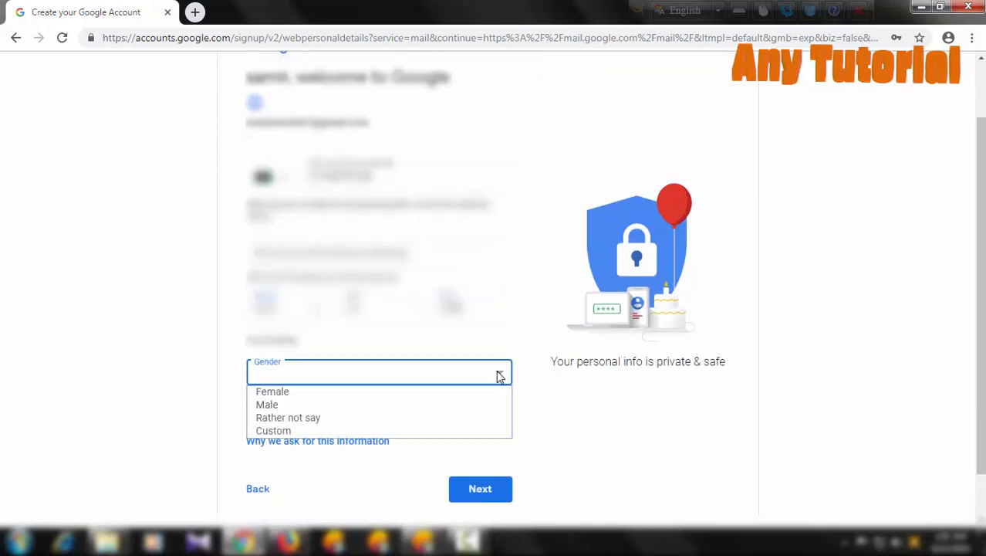
click(288, 404)
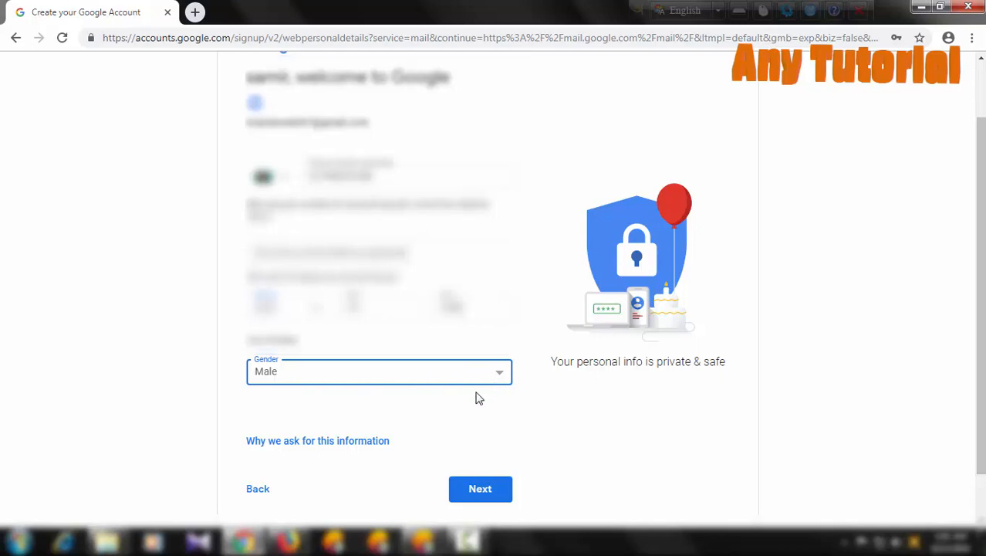
scroll(426, 417, down, 2)
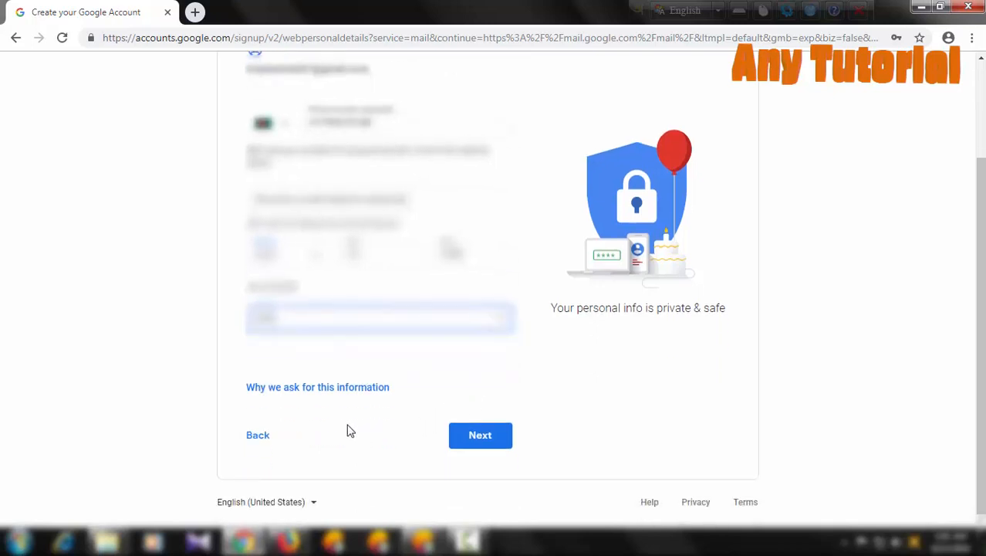
click(484, 437)
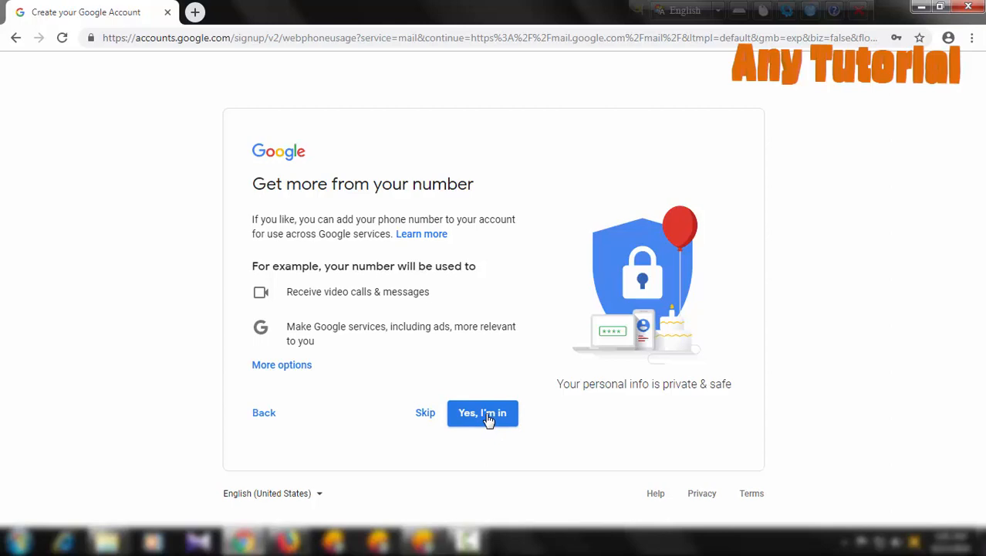
- Allow the phone number across Google services and agree to the Privacy and Terms
click(485, 415)
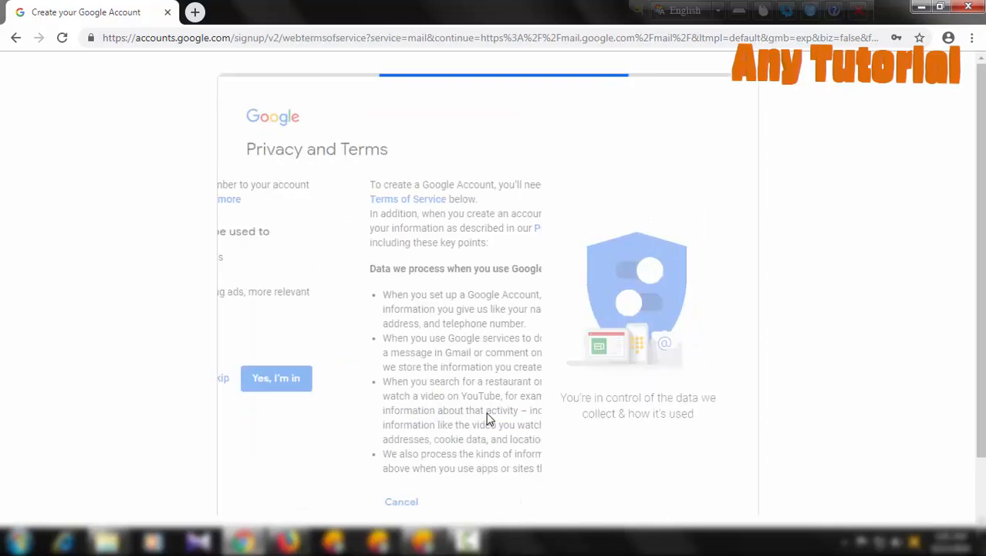
scroll(492, 417, down, 10)
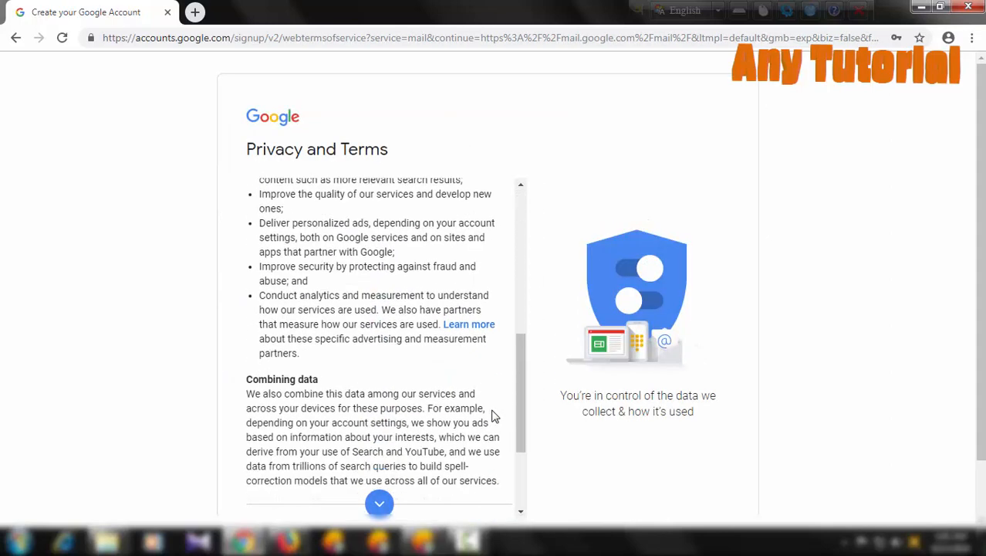
scroll(492, 413, down, 2)
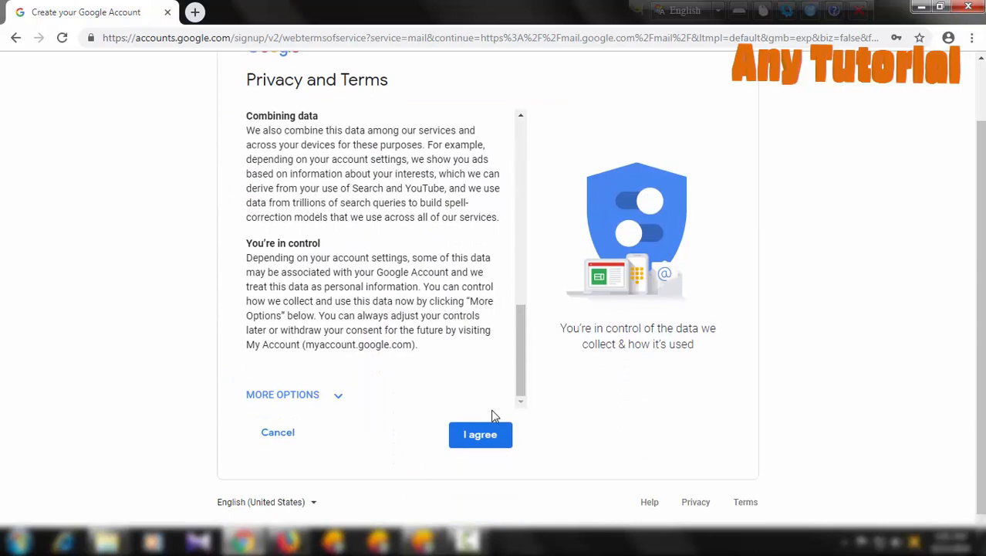
click(498, 444)
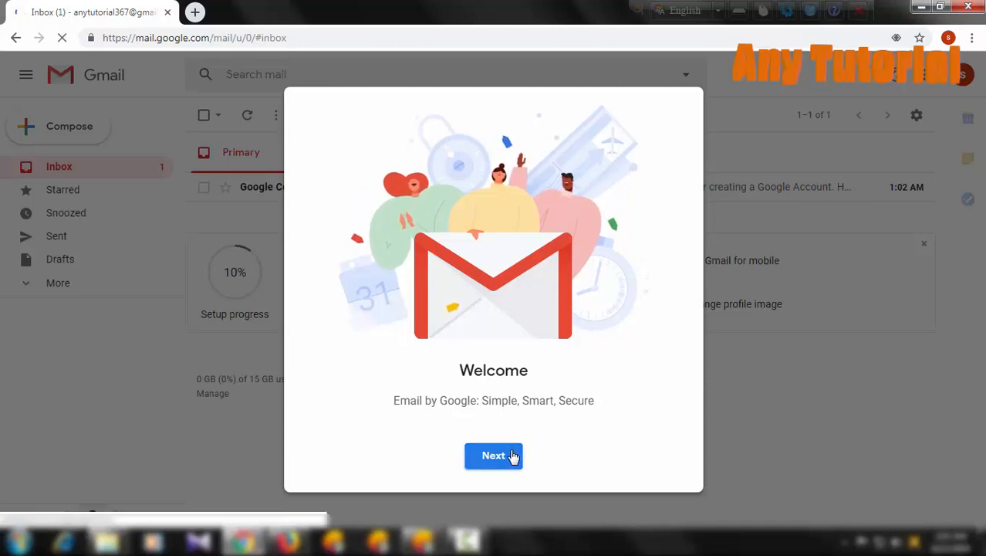
- Dismiss the Gmail Welcome dialog and confirm the Default inbox view
click(514, 456)
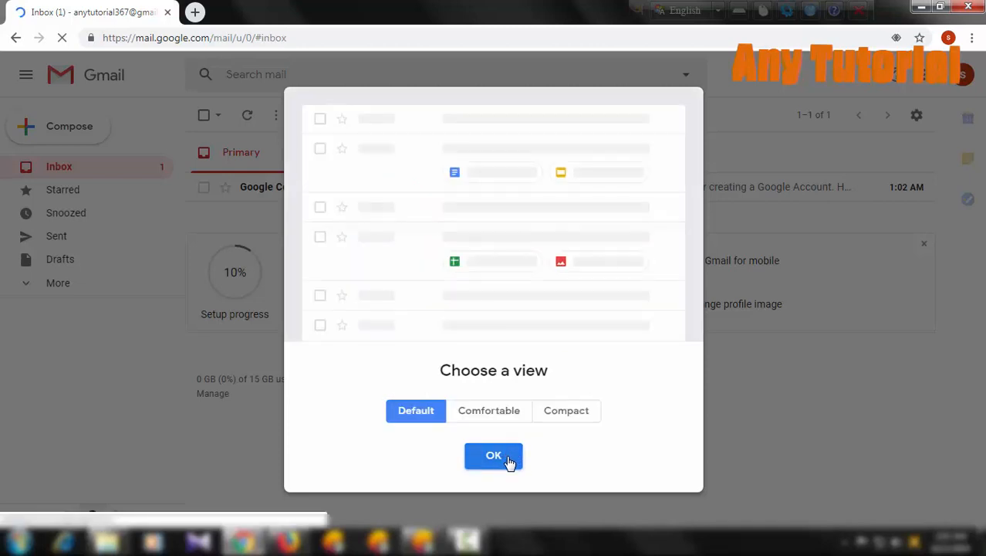
click(494, 456)
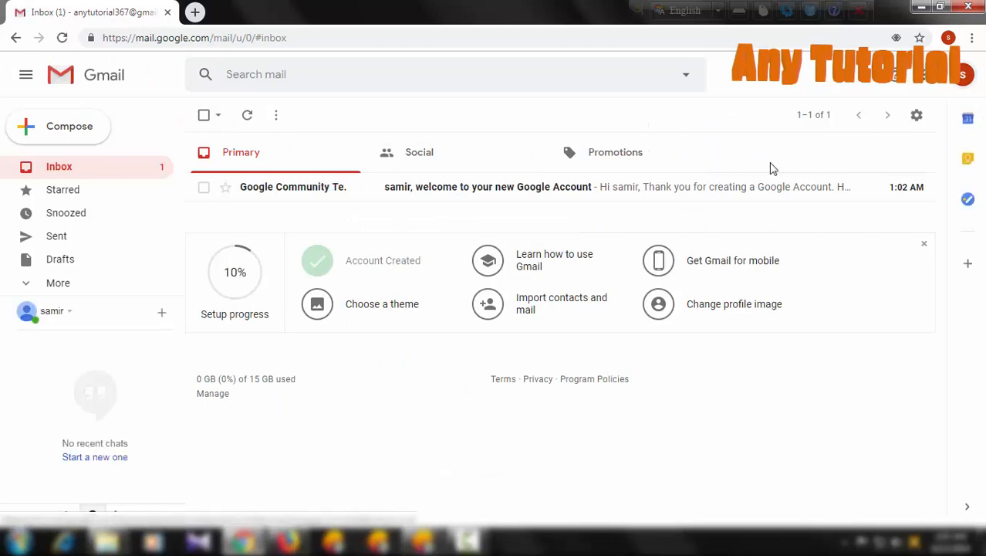